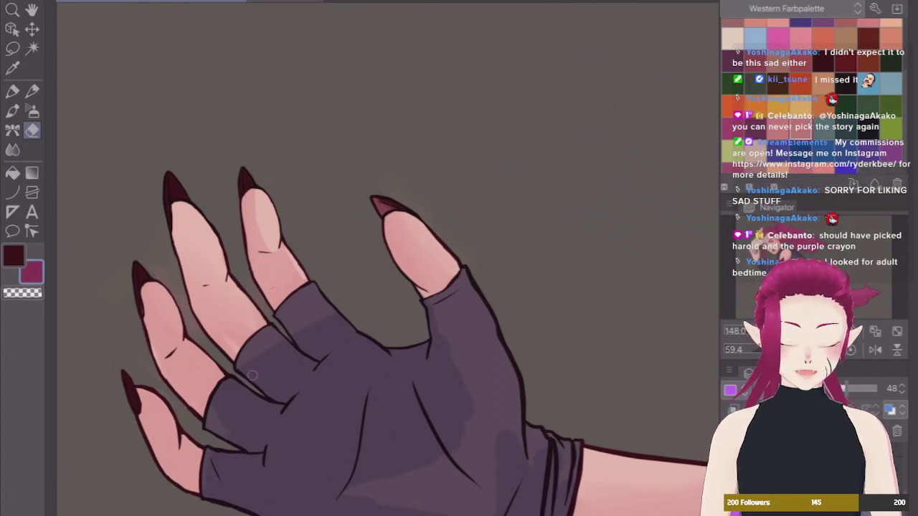
# Blend the skin shading on the gloved hand's fingers and erase the lighter patch on the thumb's claw
pyautogui.press('j')
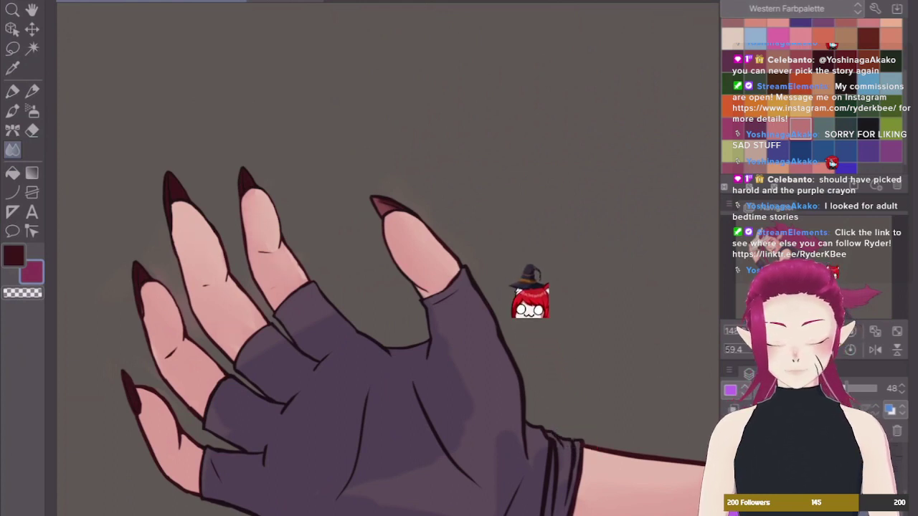
pyautogui.press('e')
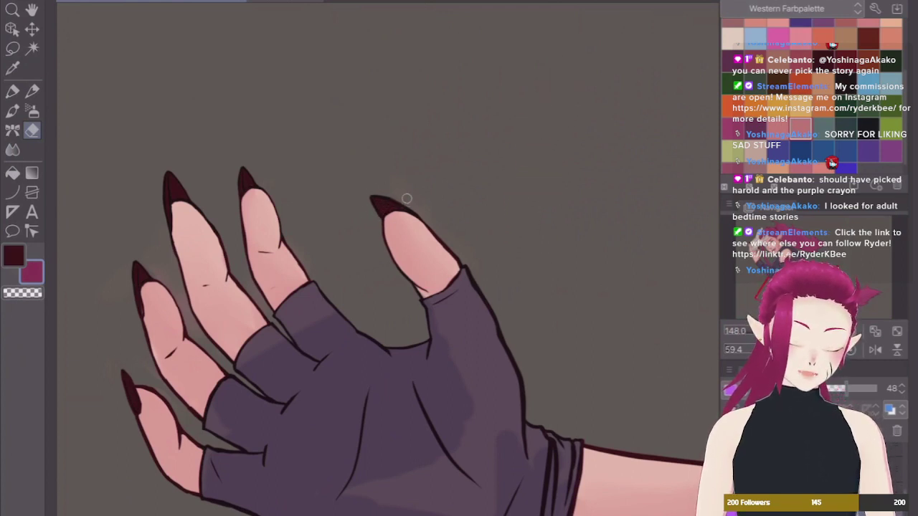
# Blend the hard-edged shadow on the bare shoulder into a soft skin gradient
pyautogui.scroll(-4, 387, 258)
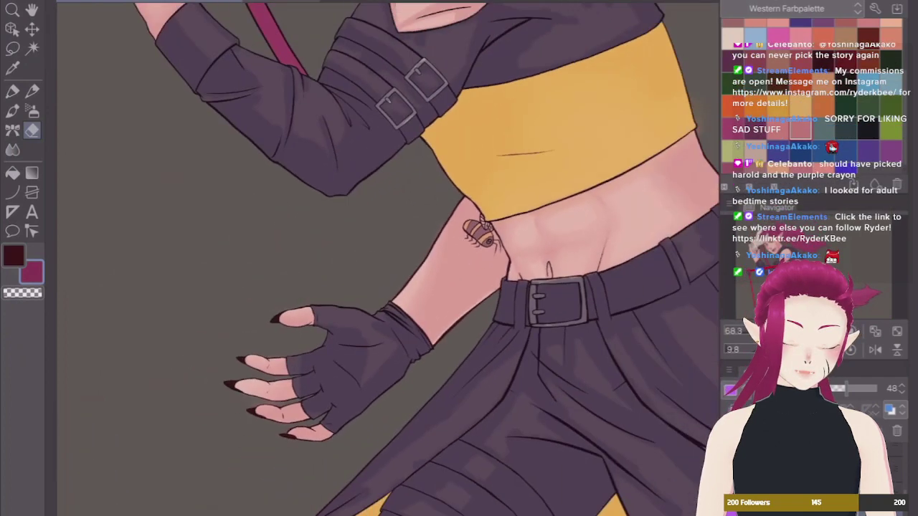
pyautogui.moveTo(479, 233); pyautogui.dragTo(336, 266)
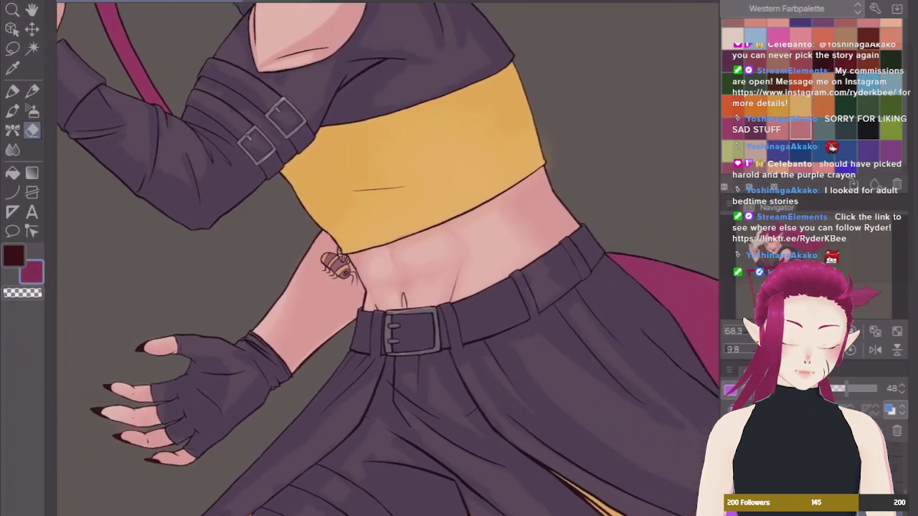
pyautogui.scroll(-2, 387, 258)
pyautogui.scroll(-2, 387, 258)
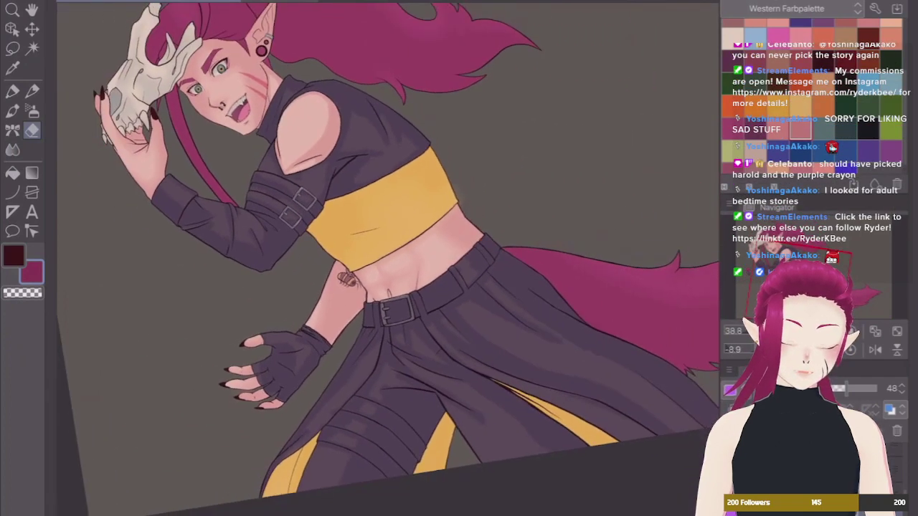
pyautogui.scroll(4, 387, 258)
pyautogui.scroll(2, 387, 259)
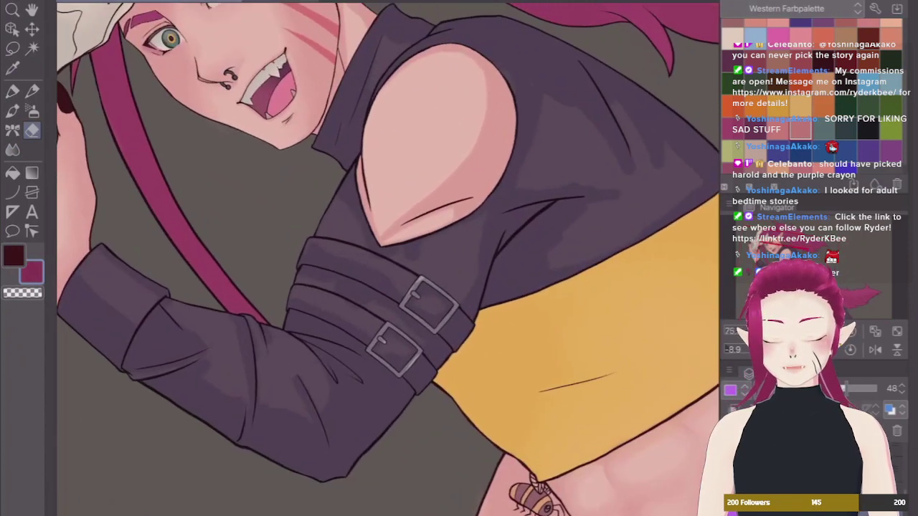
pyautogui.press('j')
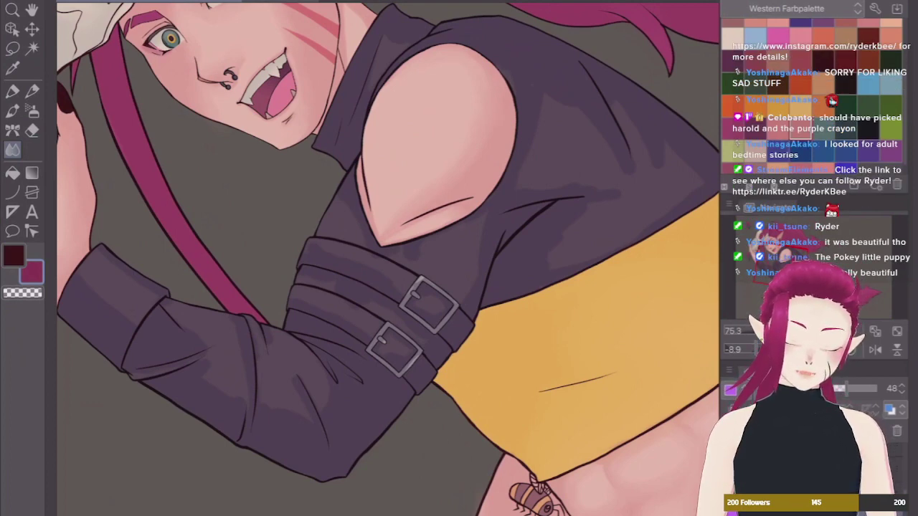
pyautogui.scroll(-3, 387, 258)
pyautogui.scroll(4, 388, 258)
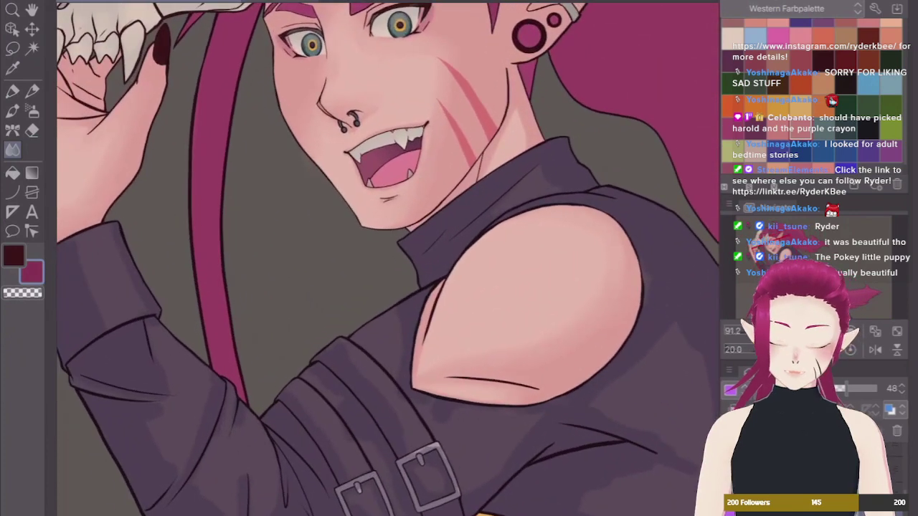
pyautogui.moveTo(387, 179); pyautogui.dragTo(445, 392)
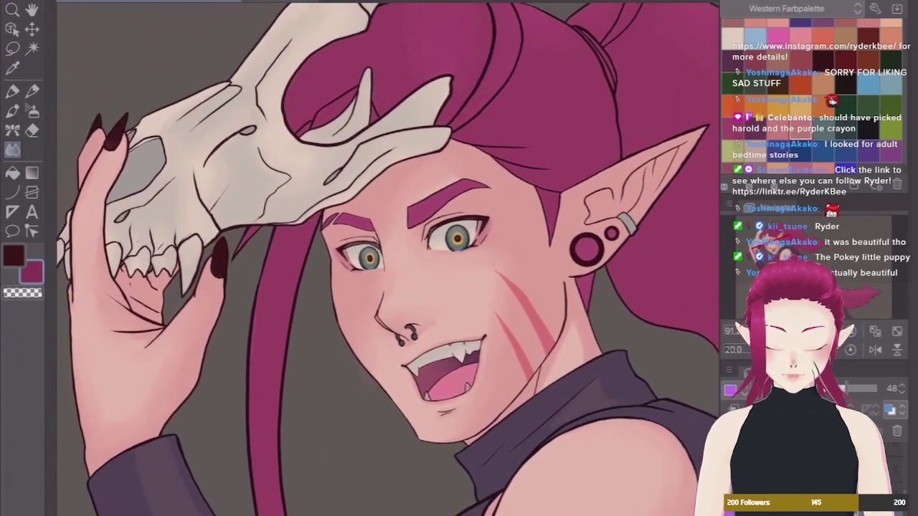
pyautogui.scroll(-2, 388, 258)
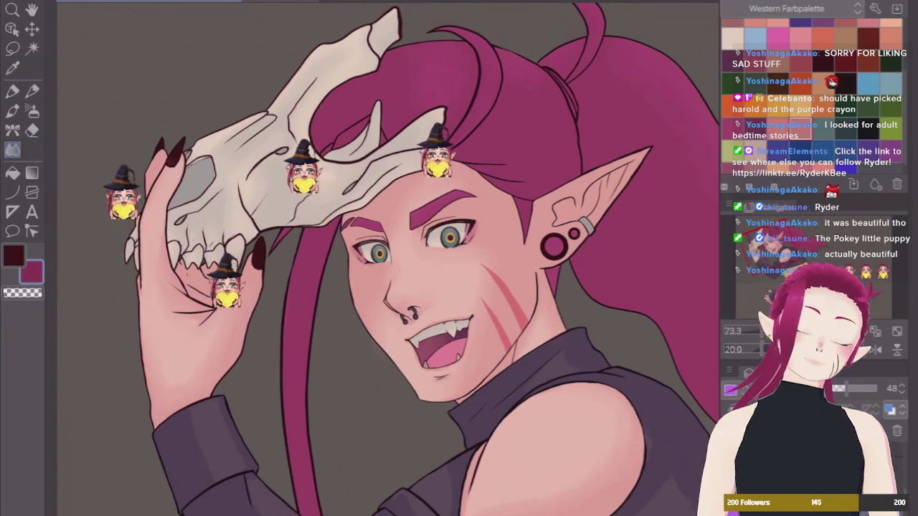
pyautogui.scroll(-4, 387, 258)
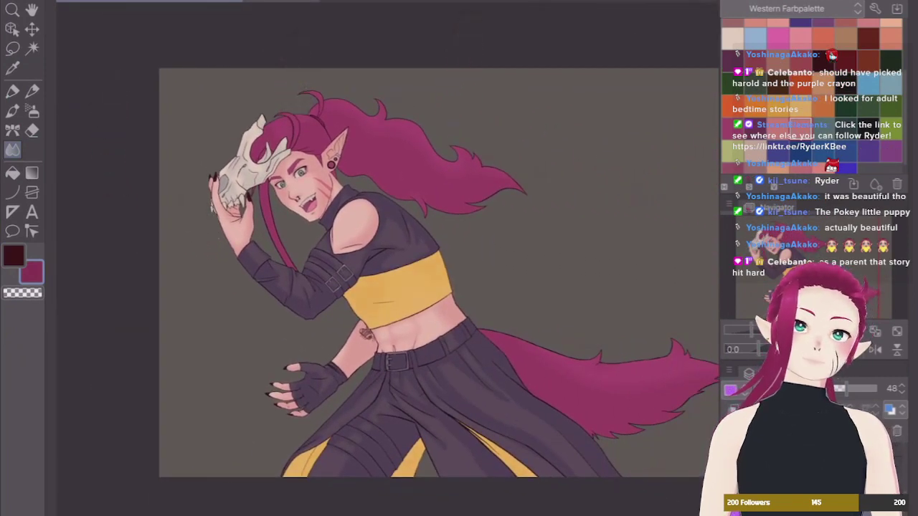
# Refine the highlight on the yellow top with the Hard eraser at size 50 and blend its edges smooth
pyautogui.press('e')
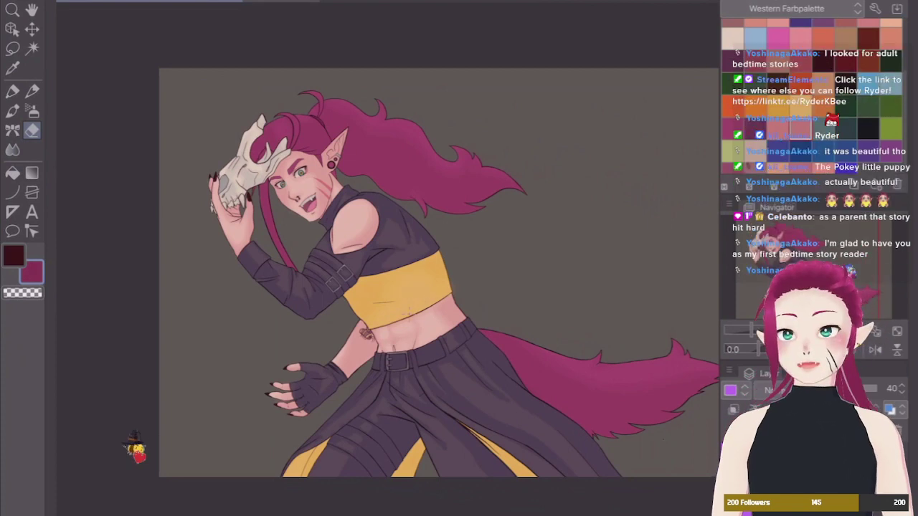
pyautogui.press('Tab')
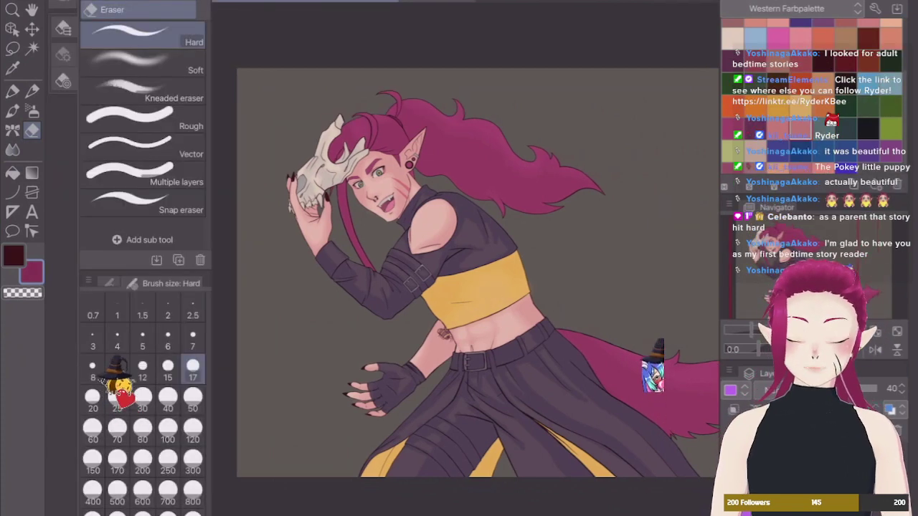
pyautogui.click(192, 401)
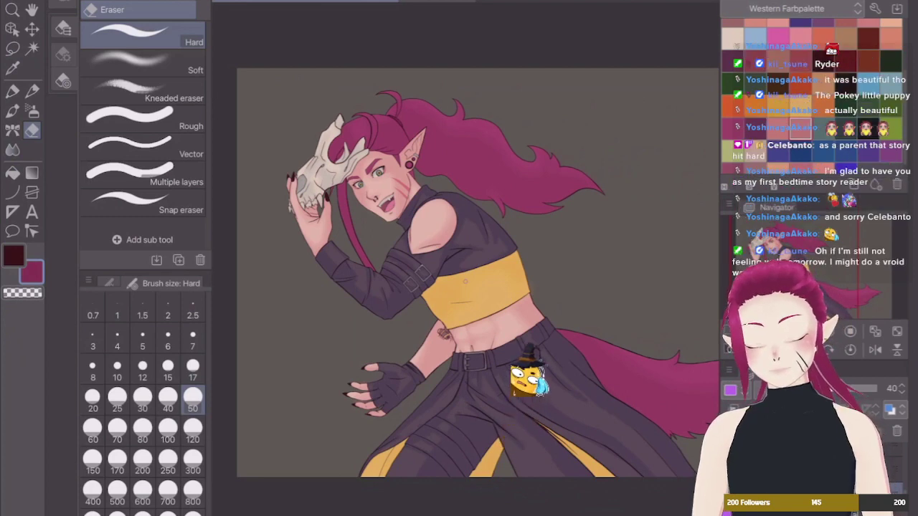
pyautogui.scroll(5, 466, 281)
pyautogui.scroll(-2, 465, 281)
pyautogui.scroll(3, 465, 281)
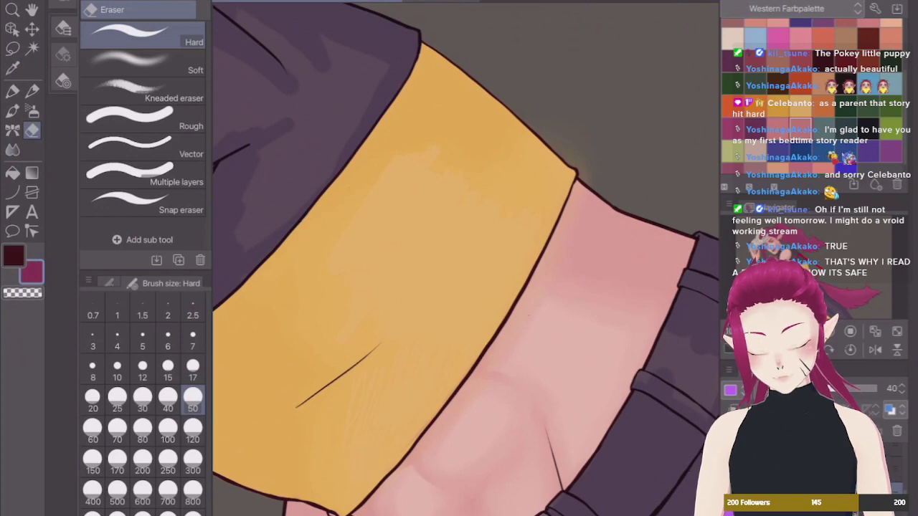
pyautogui.press('b')
pyautogui.press('j')
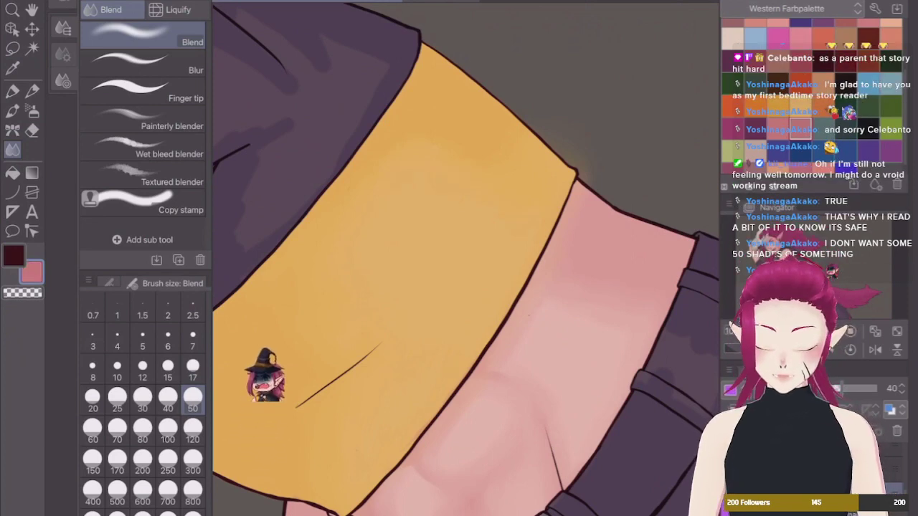
# Add fine skin shading on the belly with the Milli pen at size 7, then blend it and clean it up
pyautogui.press('p')
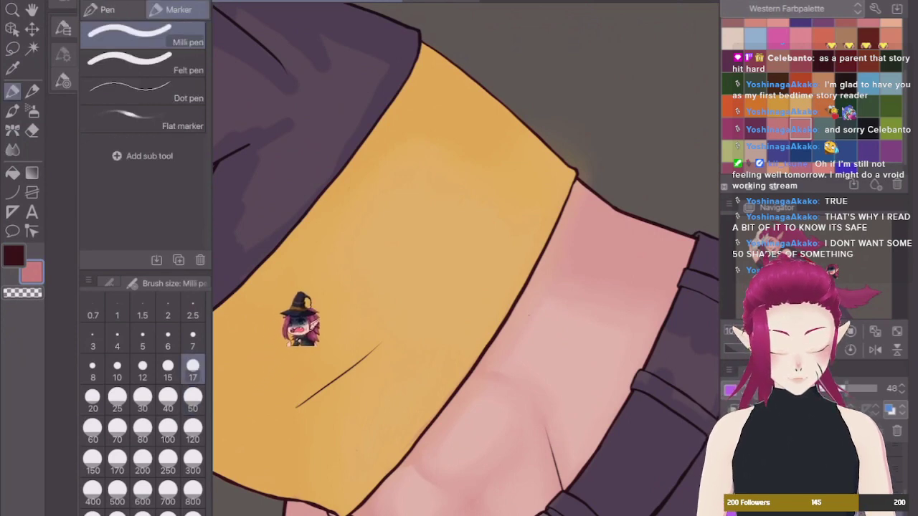
pyautogui.click(192, 338)
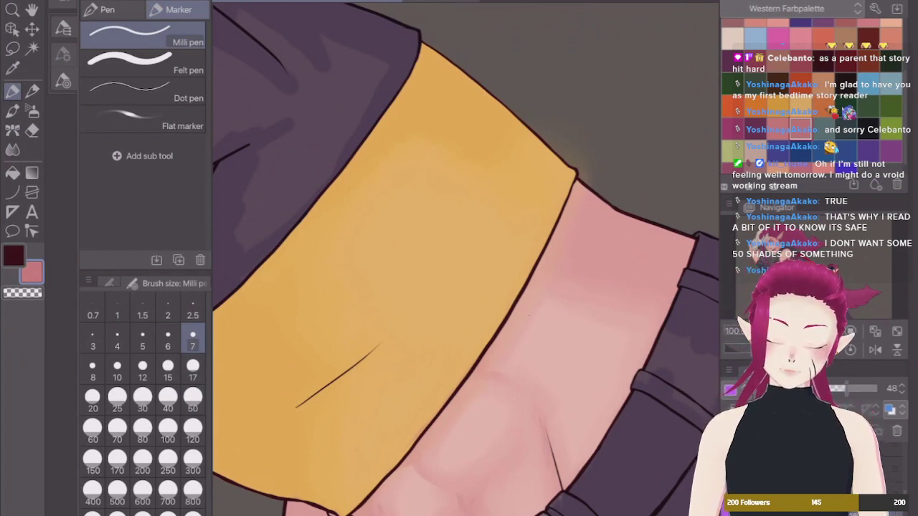
pyautogui.press('j')
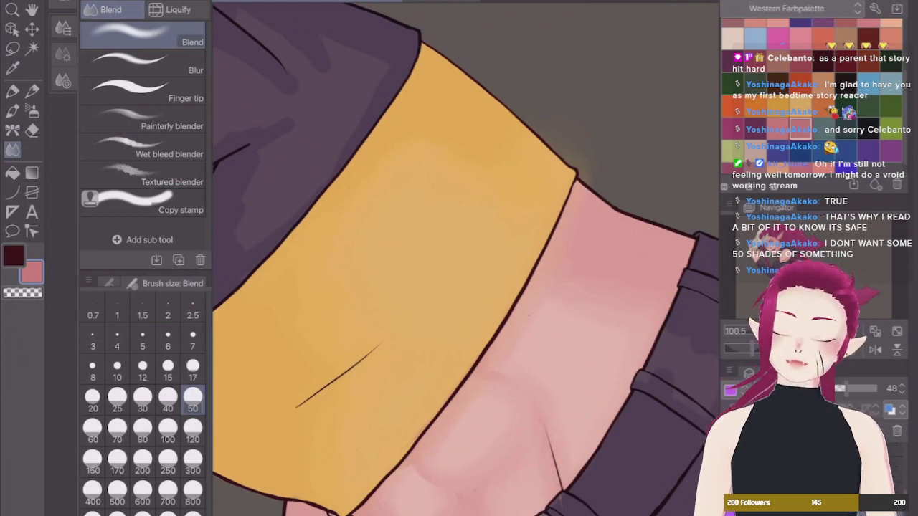
pyautogui.press('e')
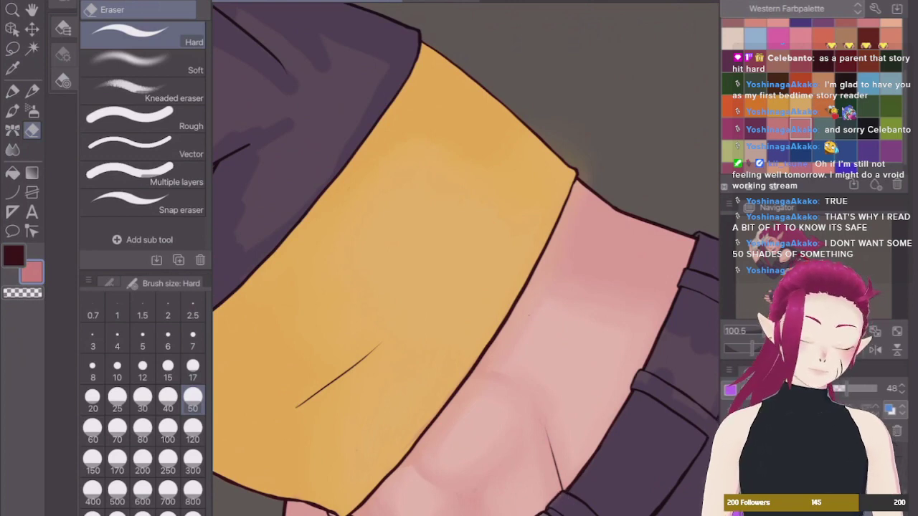
# Soften the remaining shading on the yellow top with the Blend tool at size 50
pyautogui.scroll(-5, 466, 258)
pyautogui.press('-')
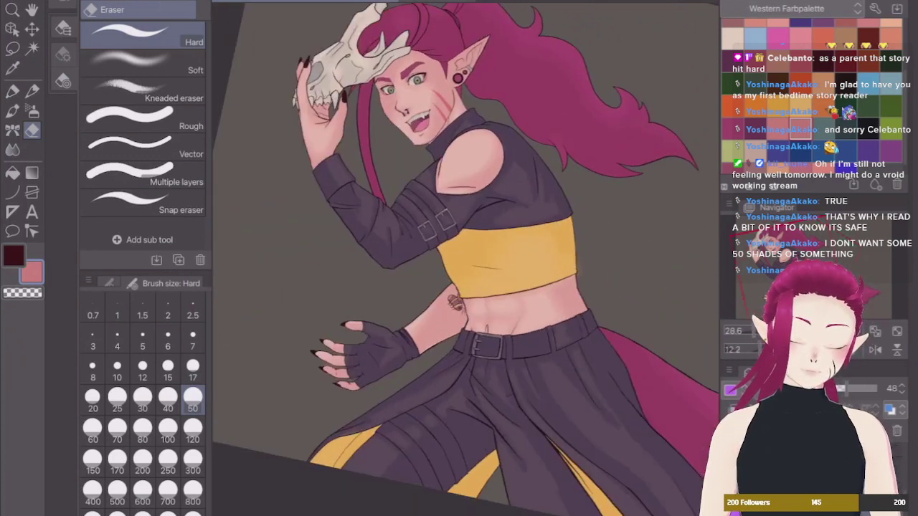
pyautogui.scroll(2, 466, 258)
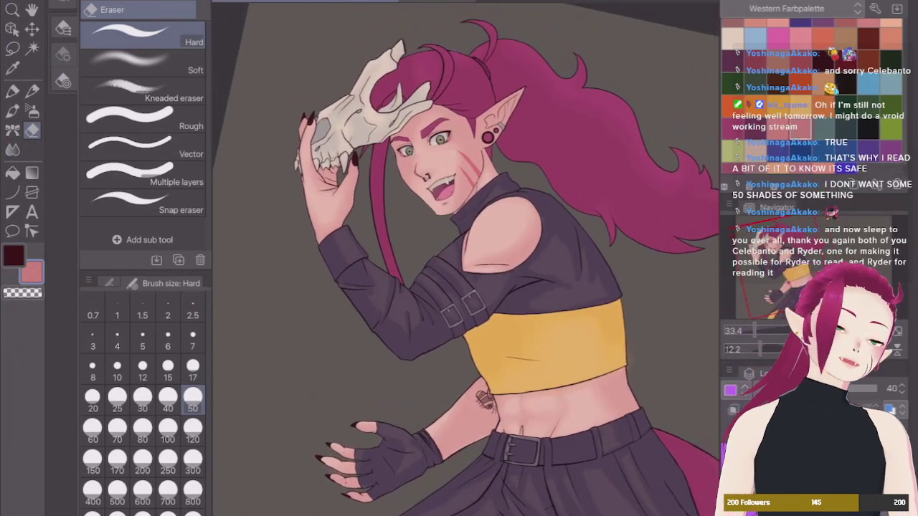
pyautogui.press('j')
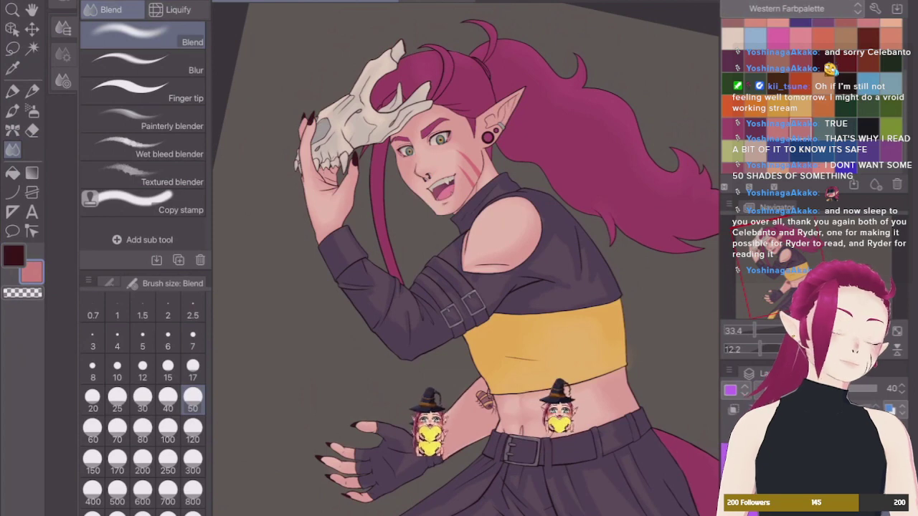